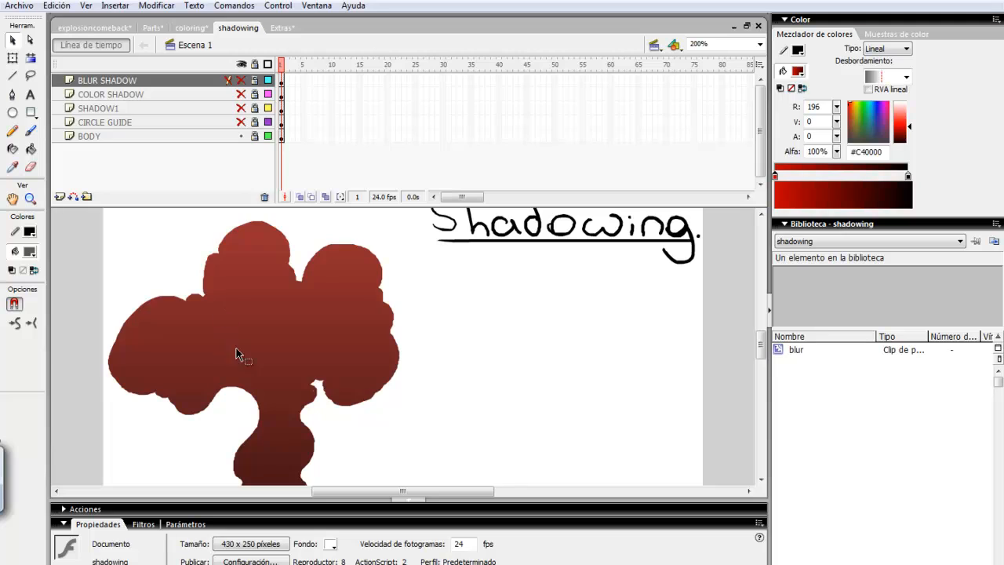
- Show the CIRCLE GUIDE layer to reveal dashed green guide circles over the body
left_click(241, 124)
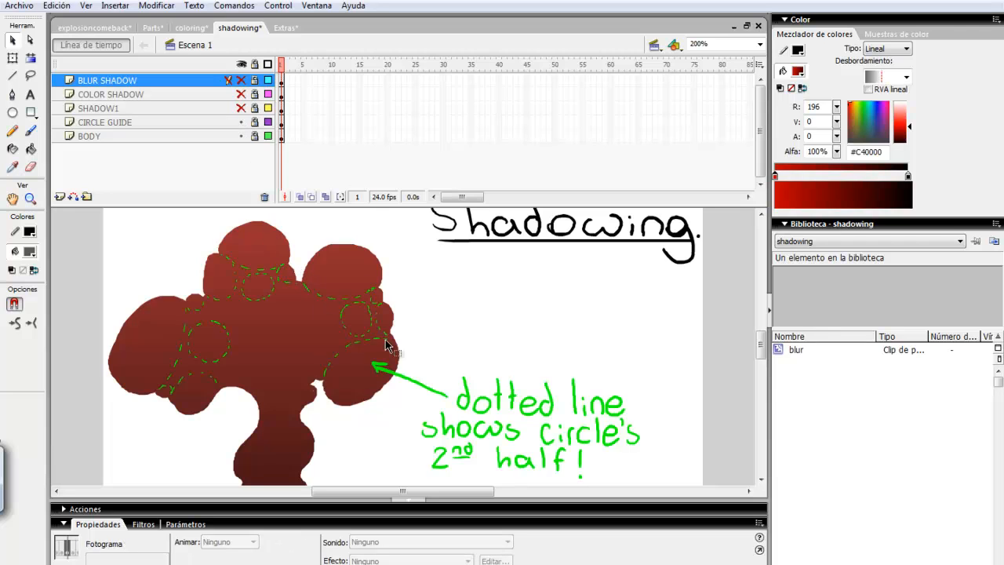
left_click_drag(761, 341, 761, 344)
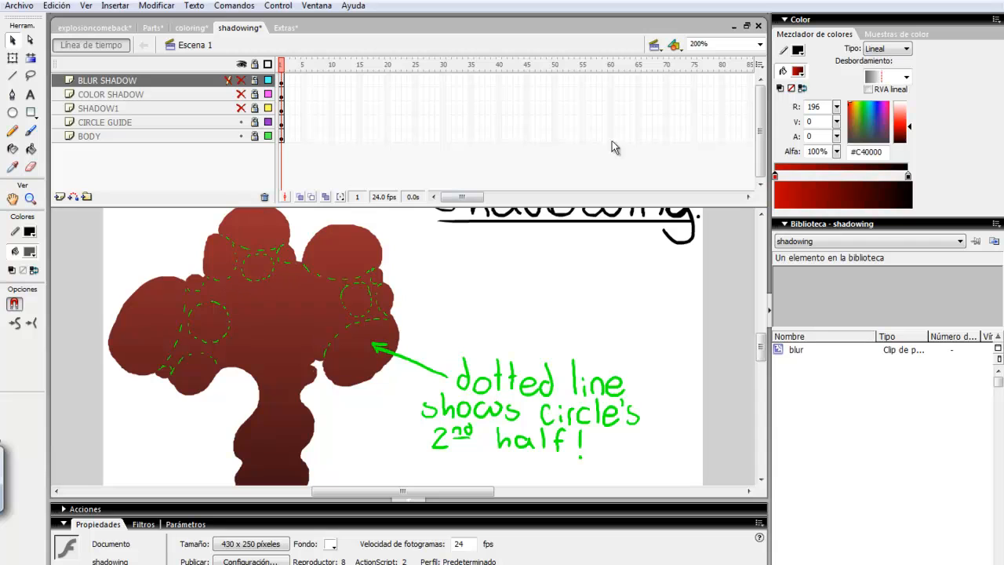
- At 400% zoom, show the SHADOW1 layer's black shadows, then return to 100% zoom
left_click(759, 44)
left_click(710, 117)
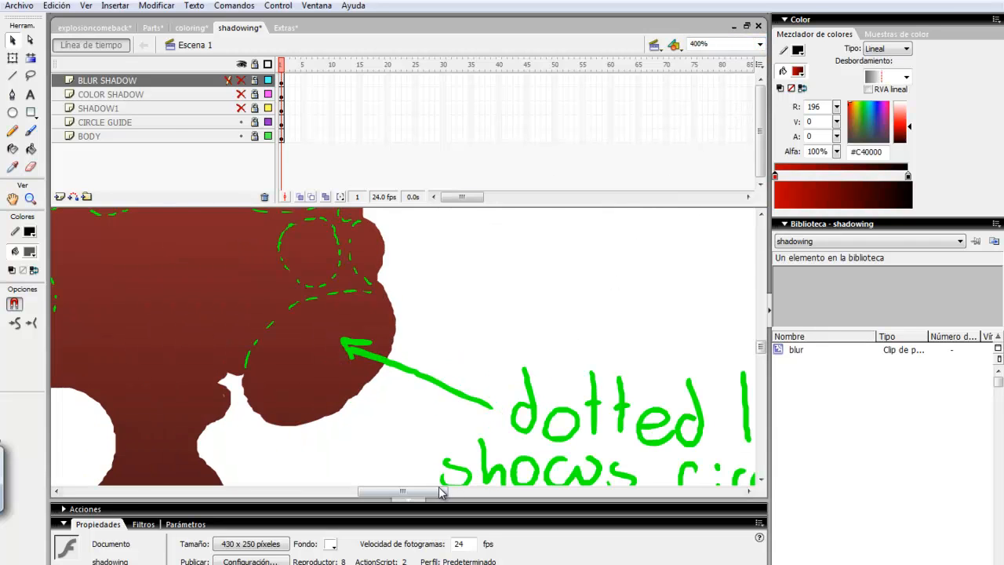
left_click_drag(440, 492, 393, 492)
left_click_drag(759, 343, 759, 342)
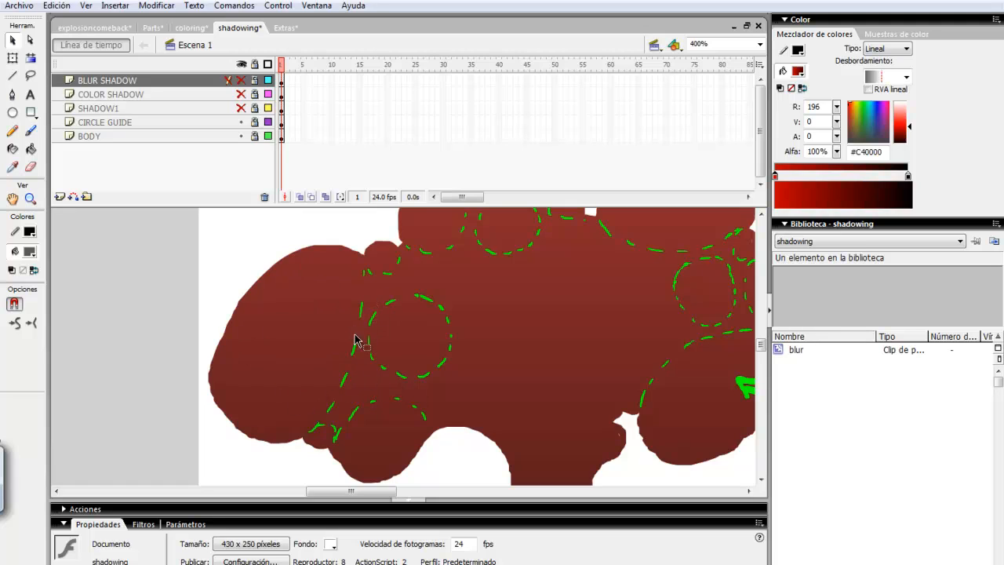
left_click(240, 109)
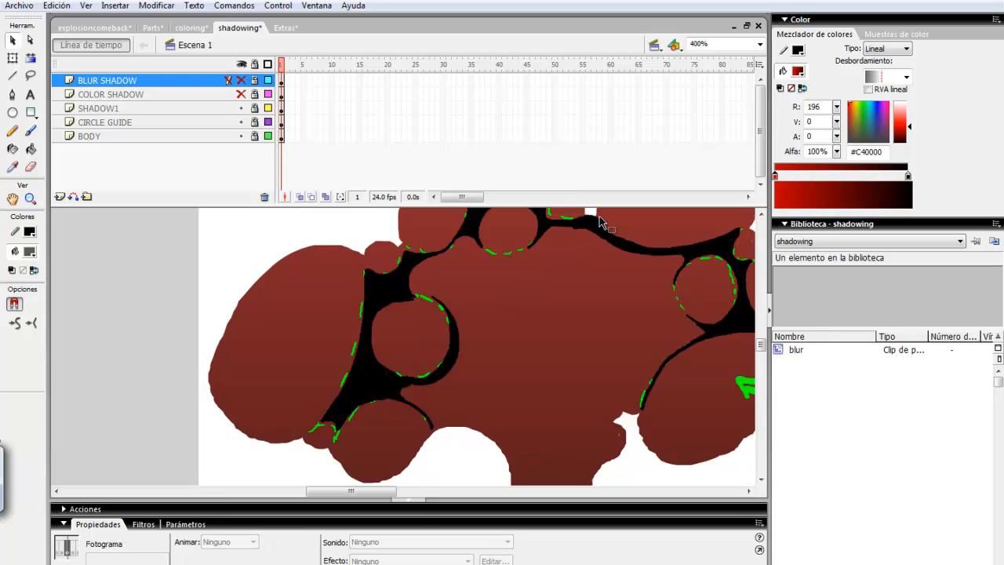
left_click_drag(760, 346, 761, 342)
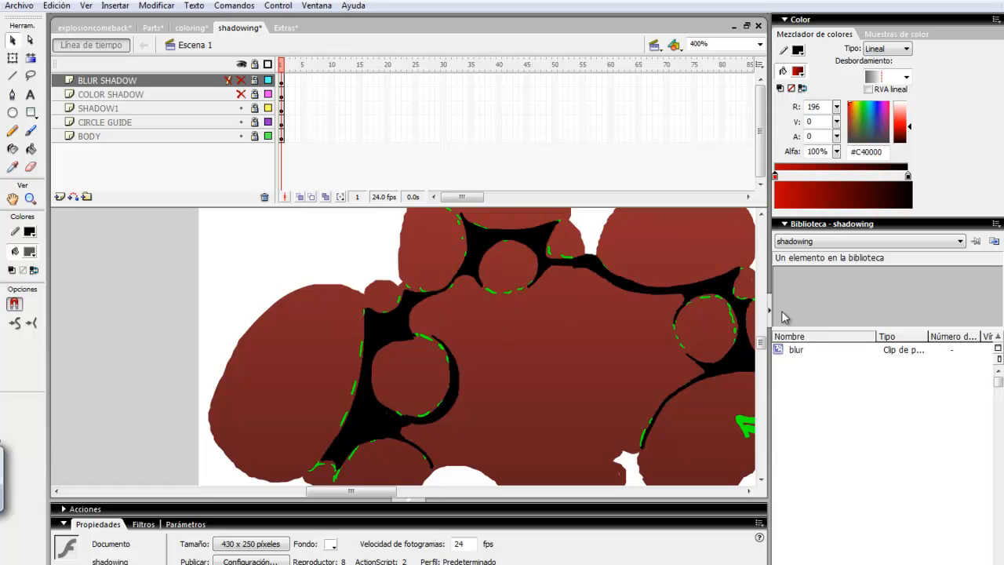
left_click_drag(762, 345, 761, 343)
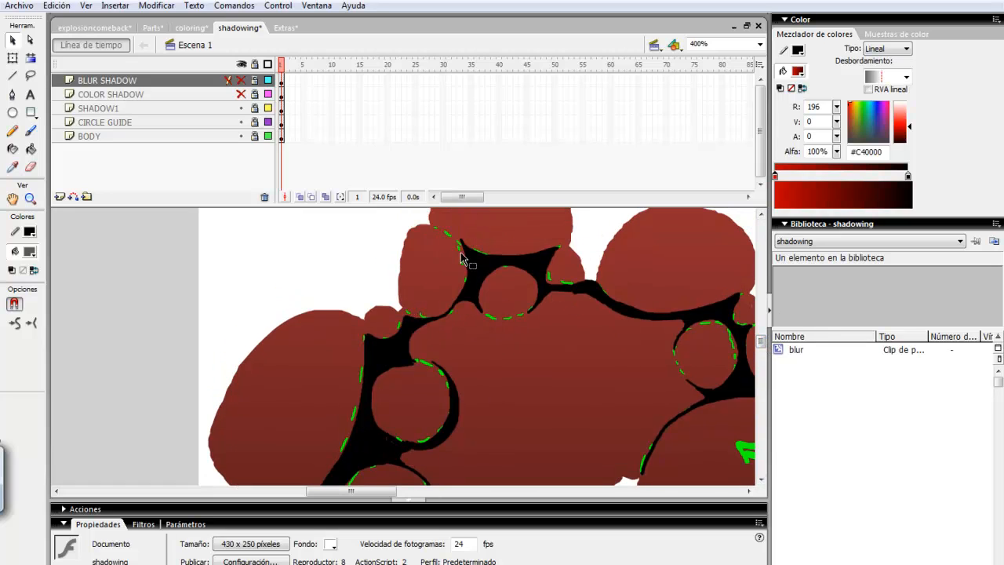
left_click(759, 44)
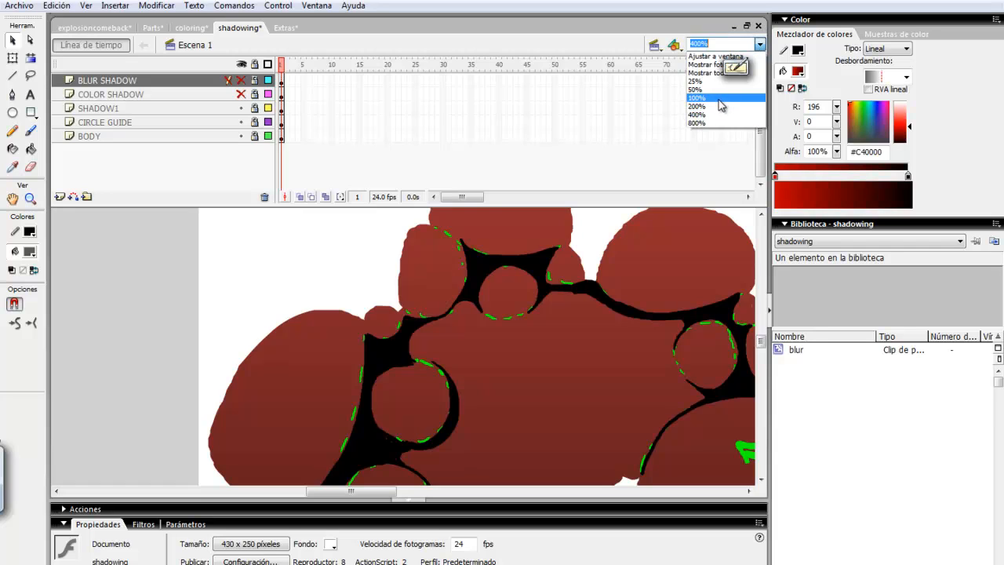
left_click(725, 103)
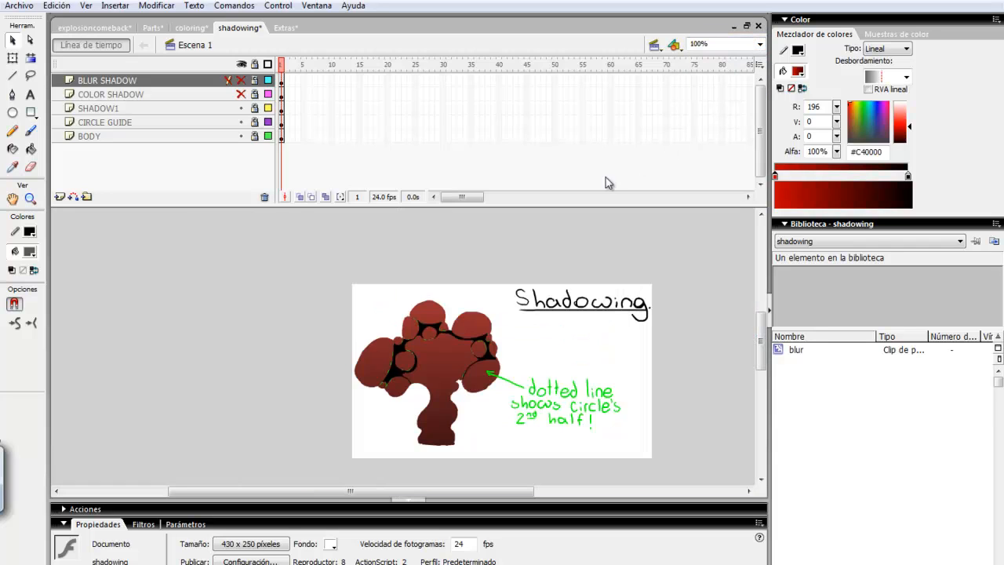
- Hide the CIRCLE GUIDE and SHADOW1 layers, leaving the plain dark-red body
left_click(240, 123)
left_click_drag(453, 493, 494, 494)
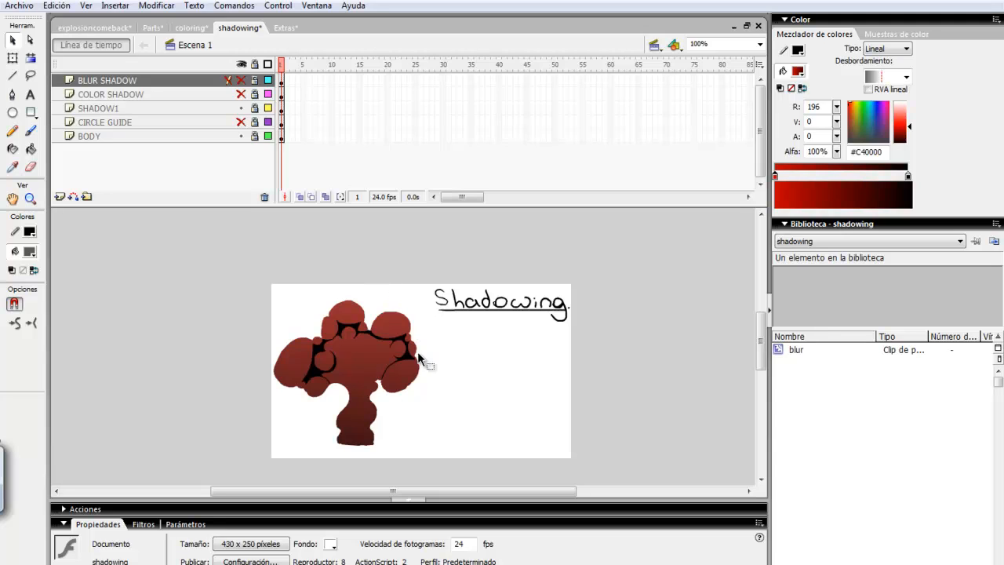
left_click(241, 109)
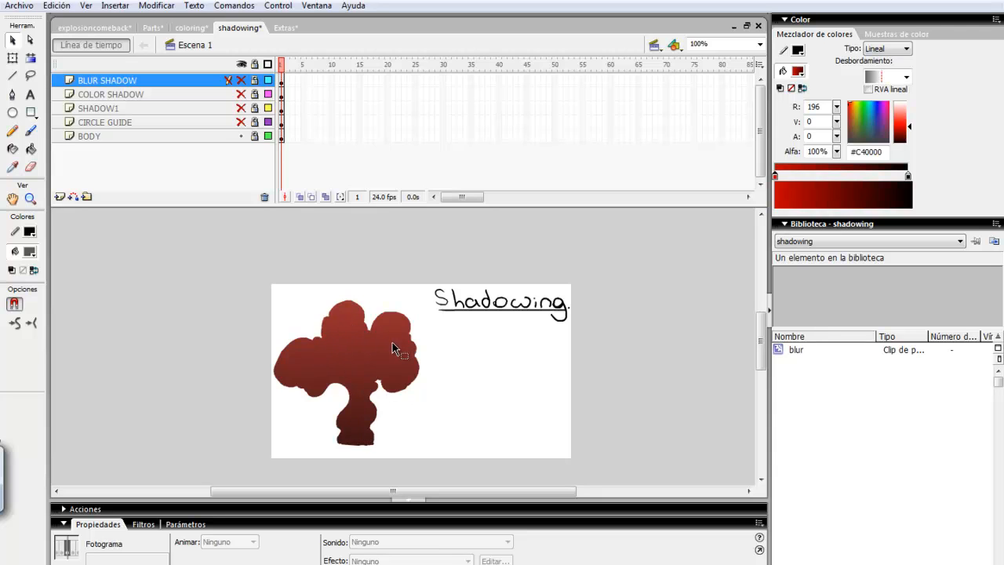
- Compare SHADOW1 against COLOR SHADOW, ending with only COLOR SHADOW's dark-red shading circles shown
left_click(241, 108)
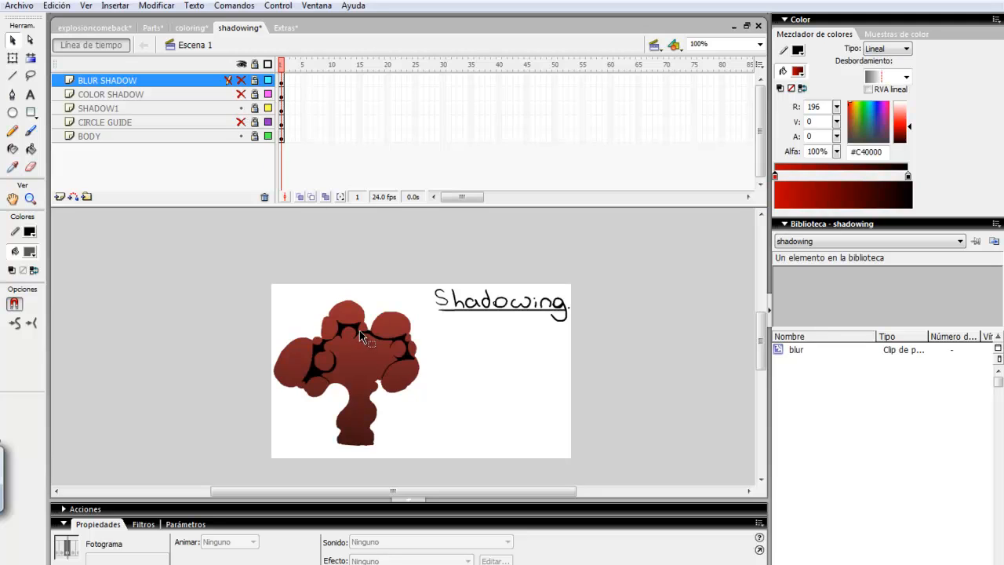
left_click(241, 108)
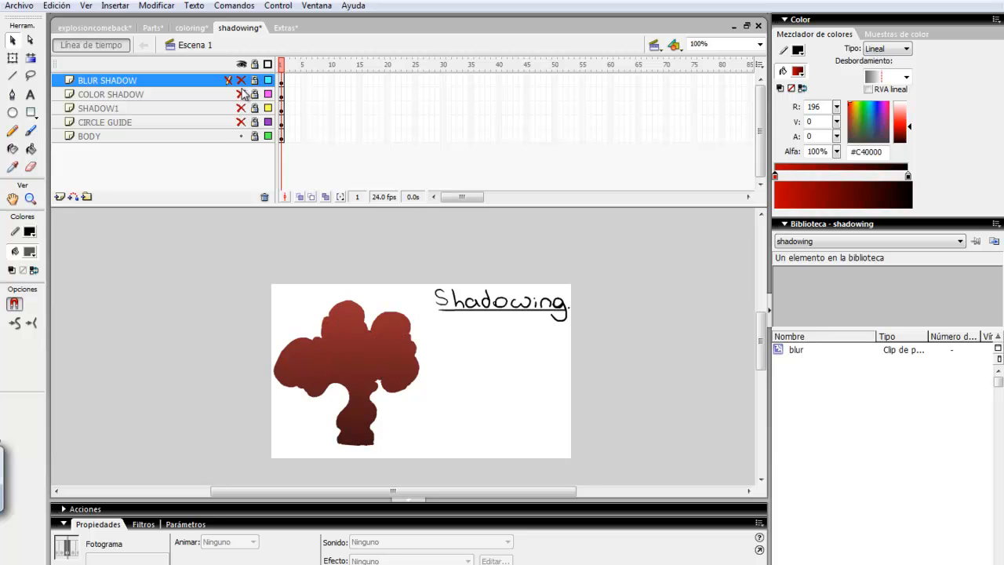
left_click(241, 94)
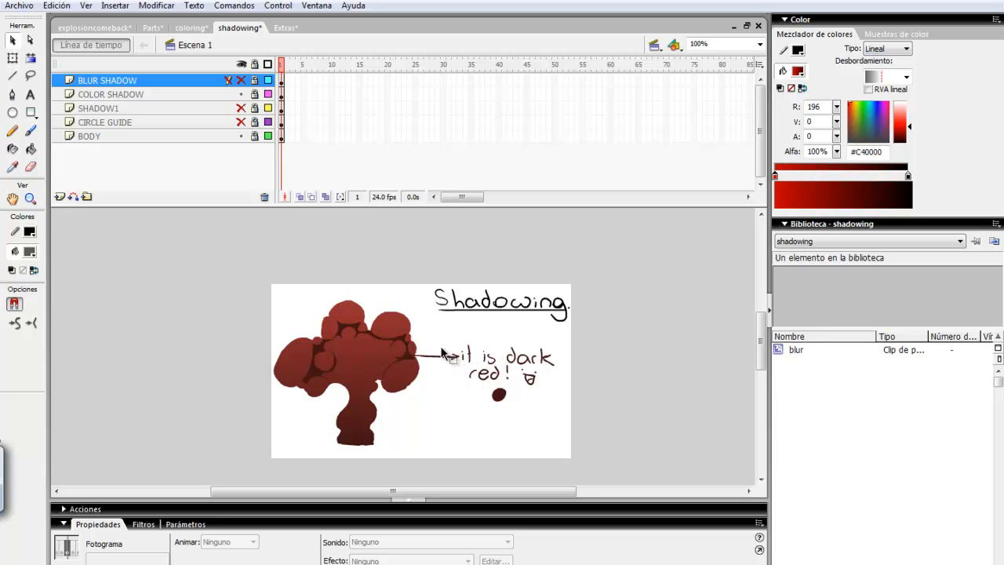
left_click(241, 94)
left_click(240, 107)
left_click(241, 108)
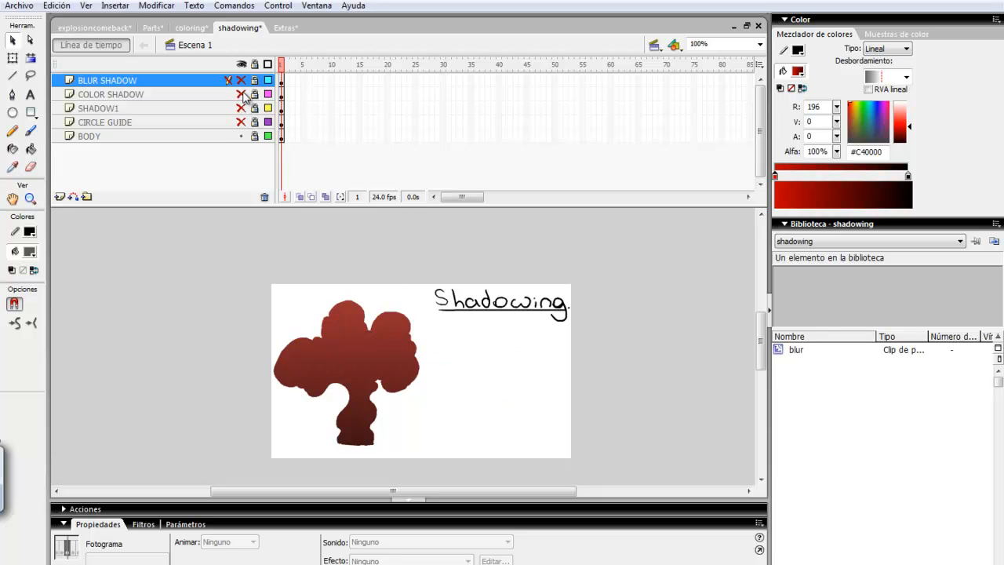
left_click(241, 94)
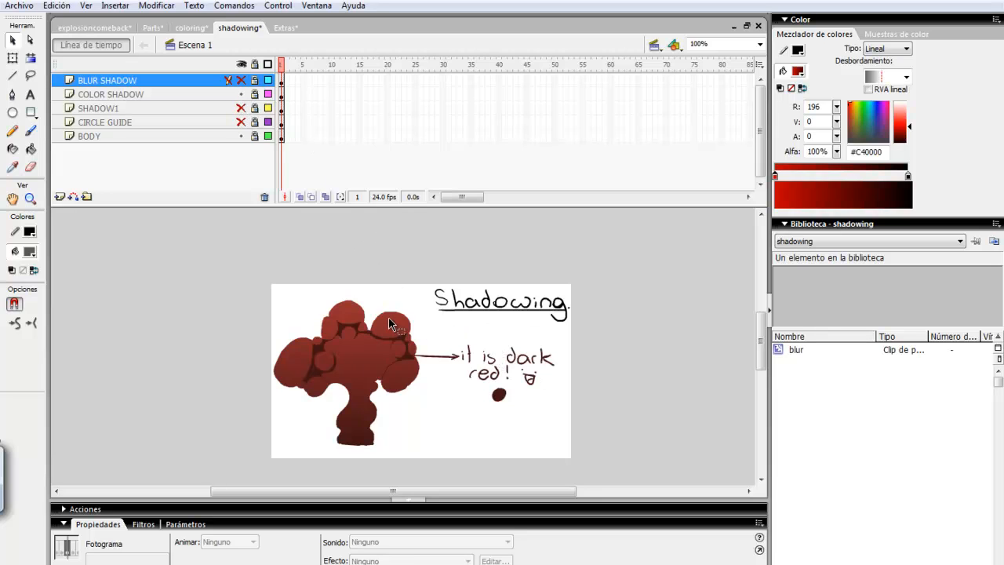
- At 200% zoom, hide COLOR SHADOW and show the BLUR SHADOW layer's softened shading
left_click(760, 45)
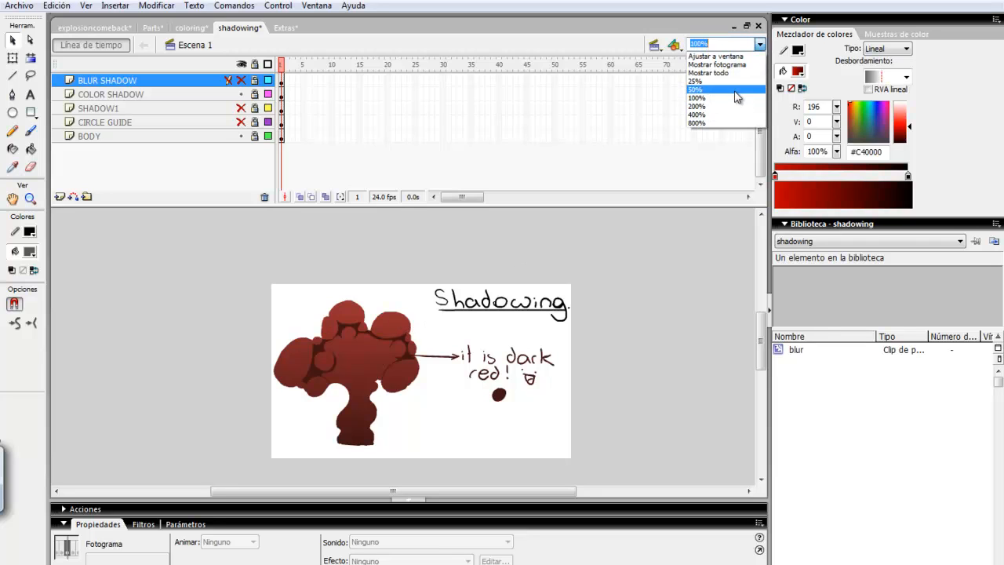
left_click(726, 98)
left_click(759, 45)
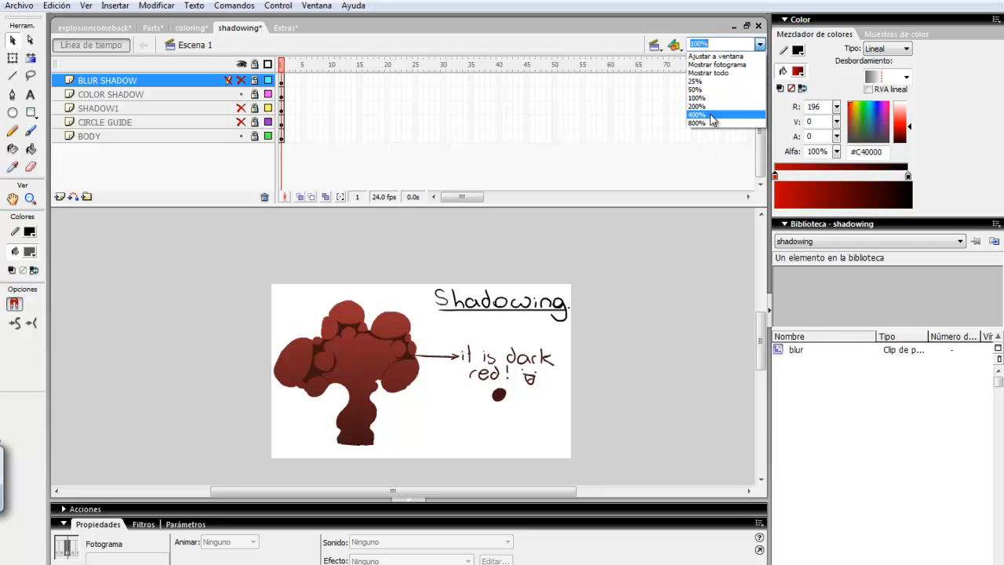
left_click(722, 107)
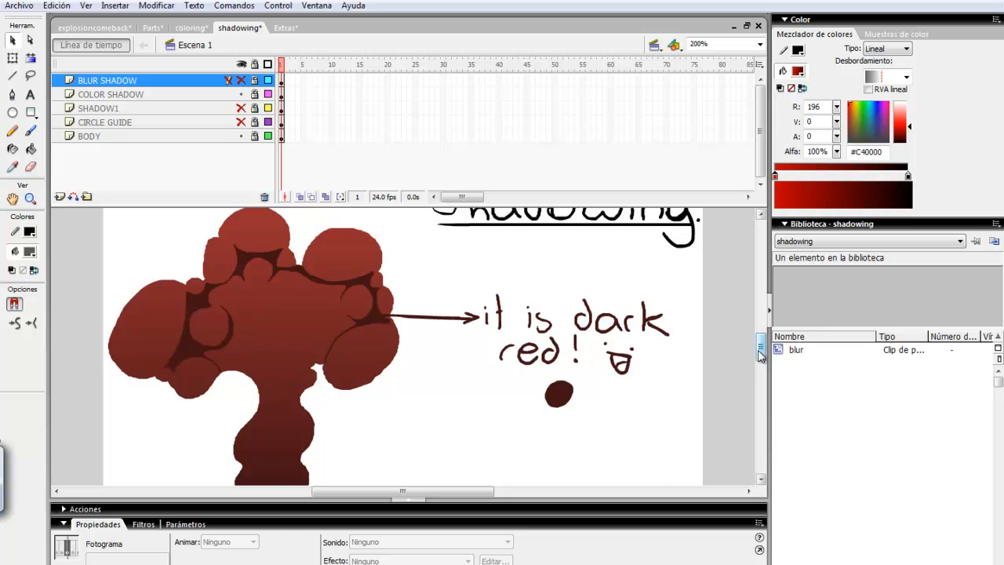
scroll(746, 332, "up", 2)
left_click(242, 94)
left_click(241, 80)
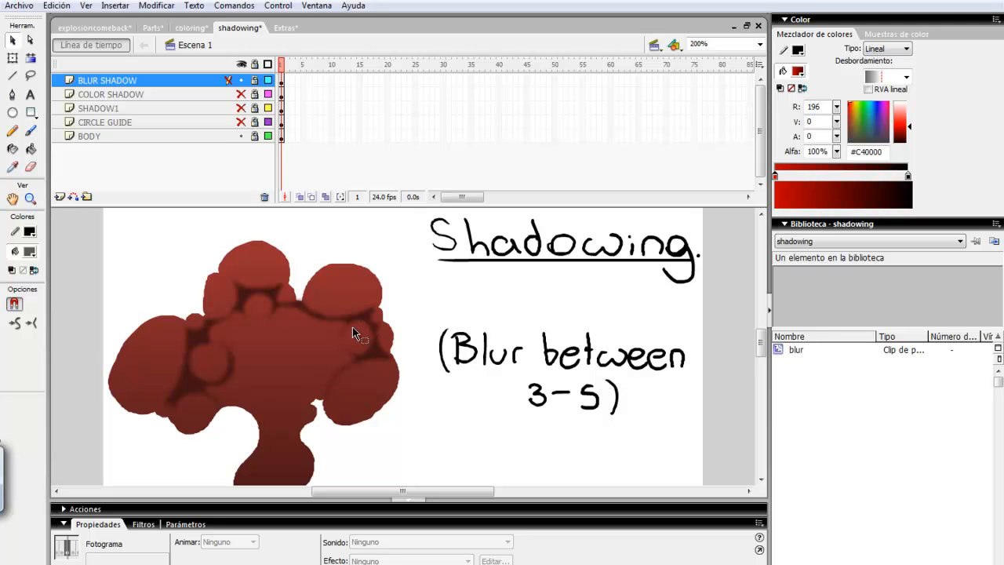
left_click(240, 80)
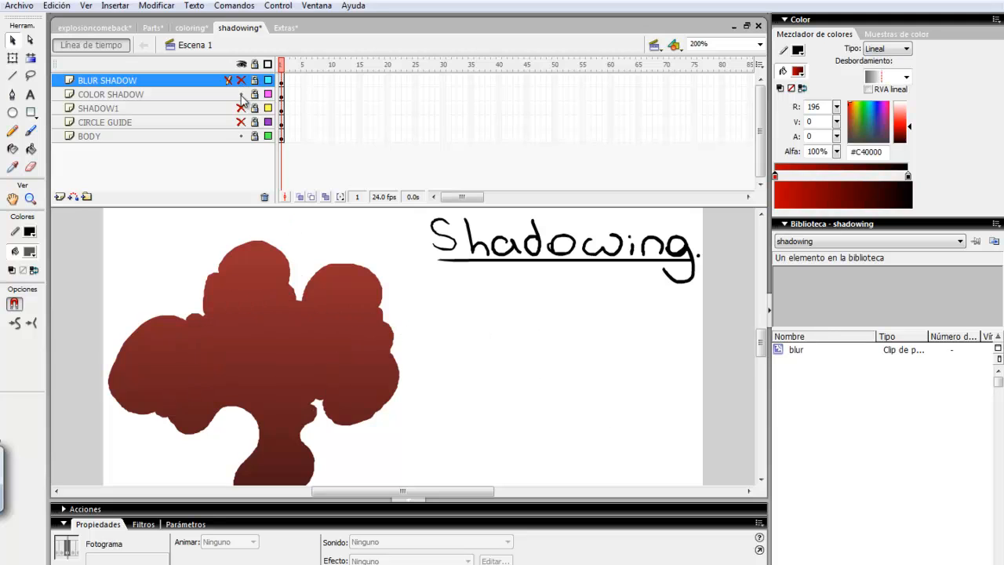
left_click(241, 94)
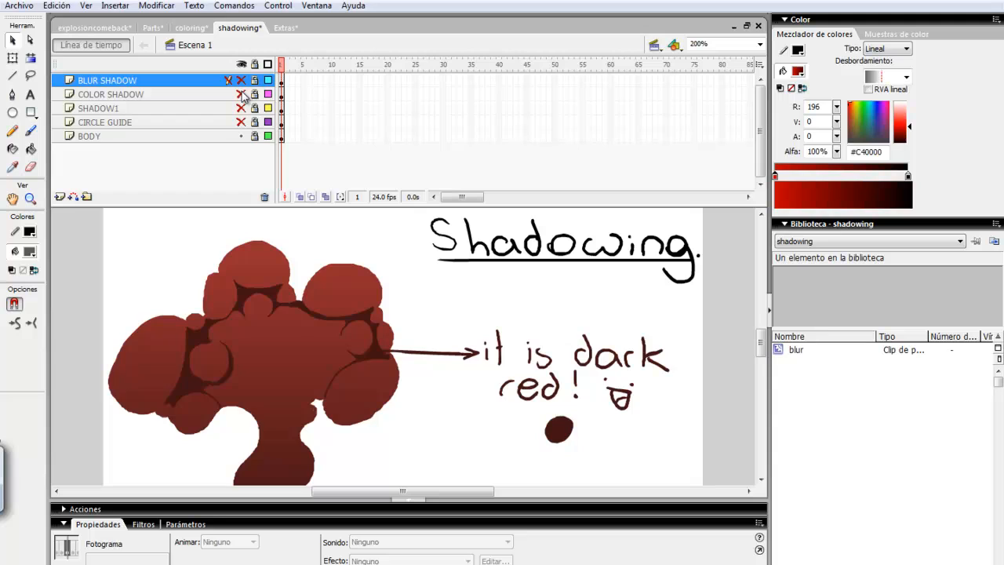
left_click(241, 94)
left_click(240, 80)
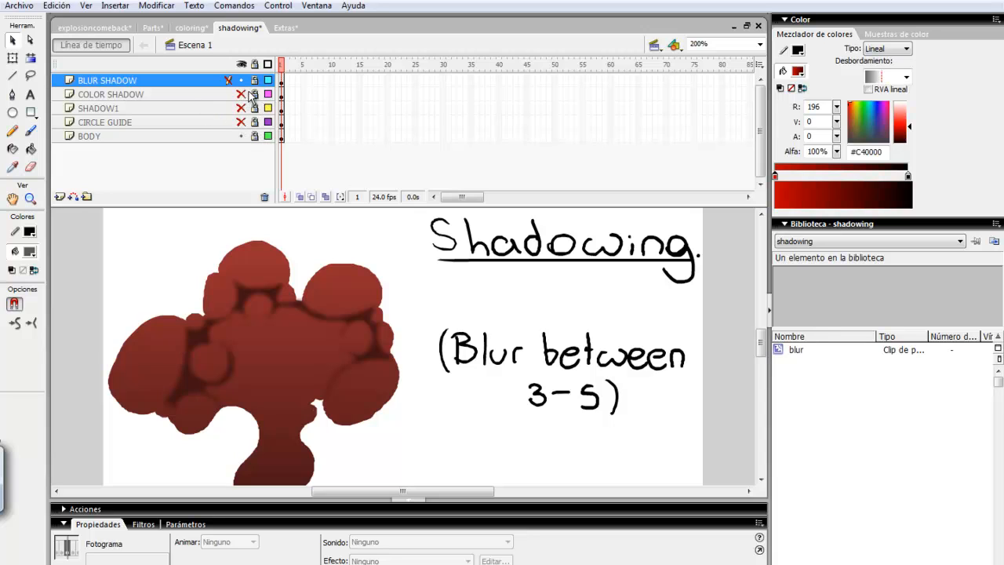
mouse_move(760, 345)
left_mouse_down()
mouse_move(765, 359)
mouse_move(759, 339)
left_mouse_up()
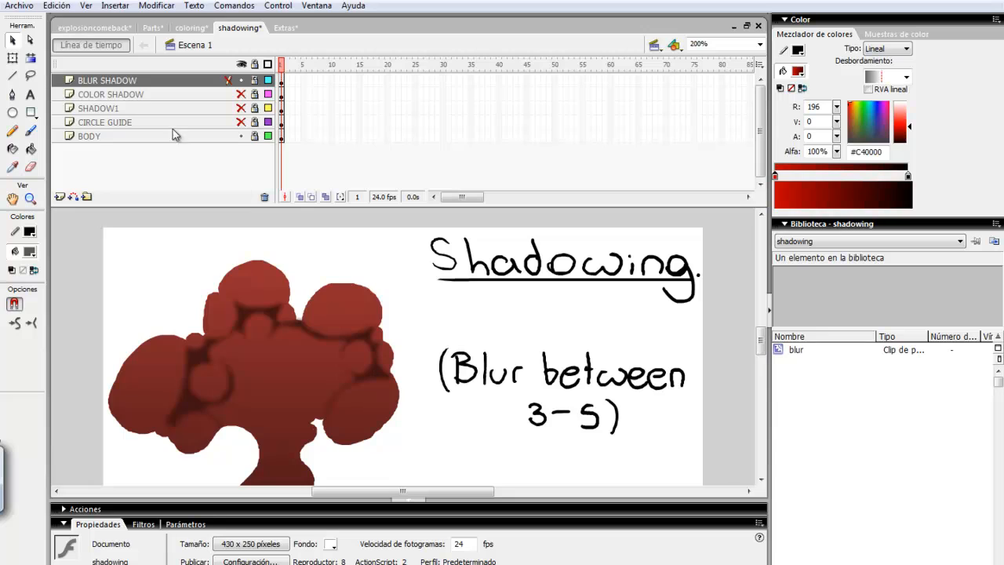
- Show Capa 3's orange highlights in explosioncomeback around frame 11, then switch to Extras
left_click(111, 29)
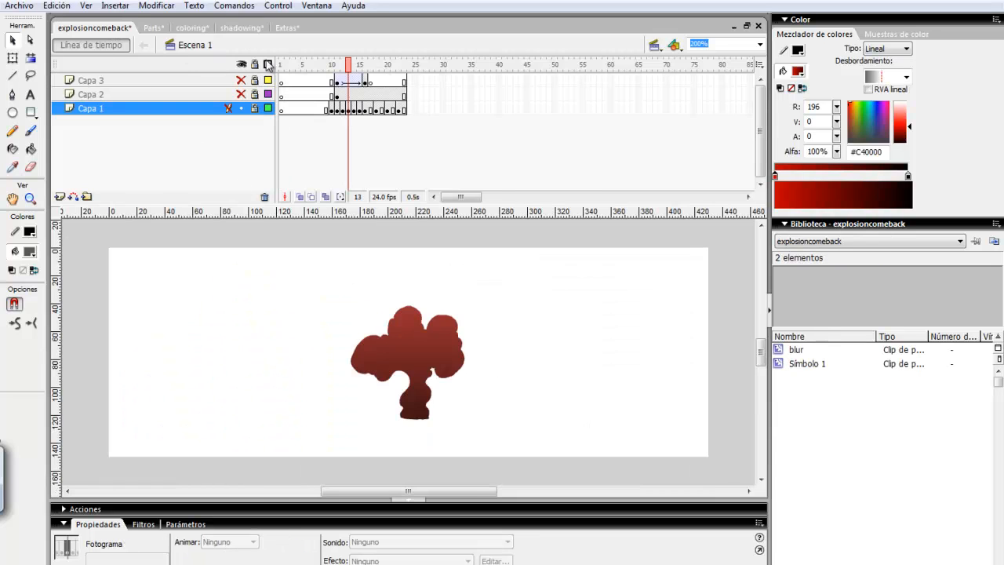
mouse_move(330, 66)
left_mouse_down()
mouse_move(320, 69)
mouse_move(365, 68)
mouse_move(342, 78)
left_mouse_up()
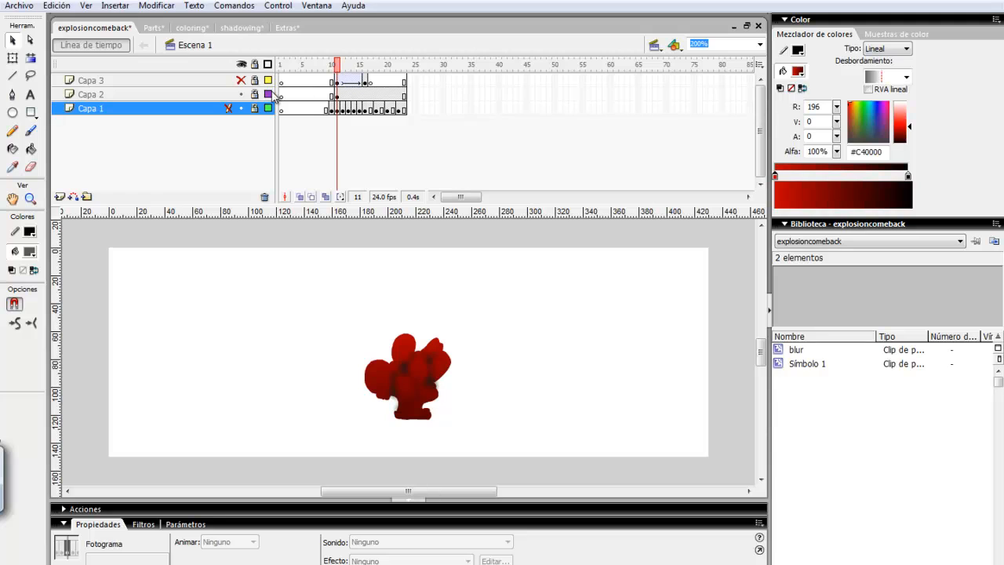
left_click(241, 80)
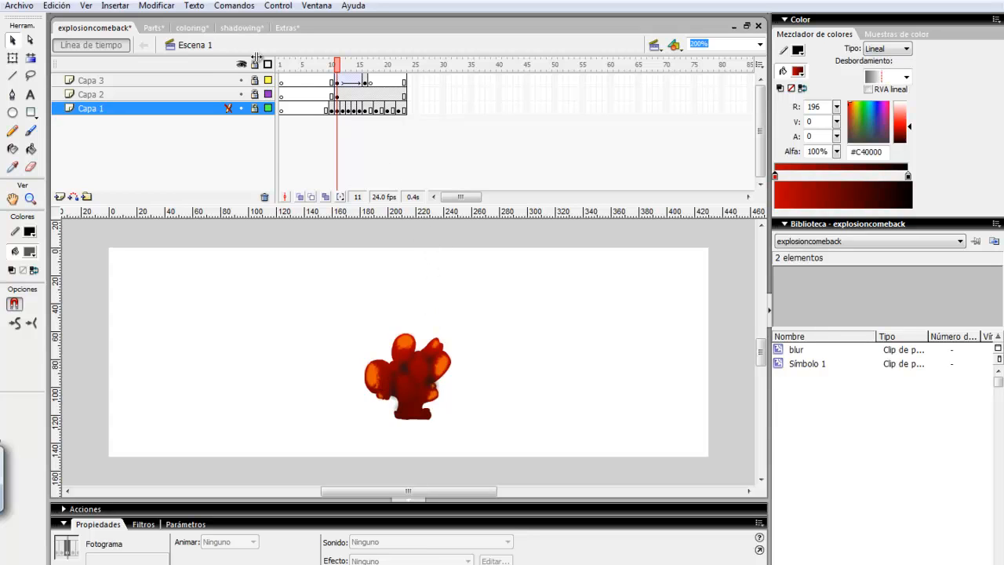
left_click(284, 26)
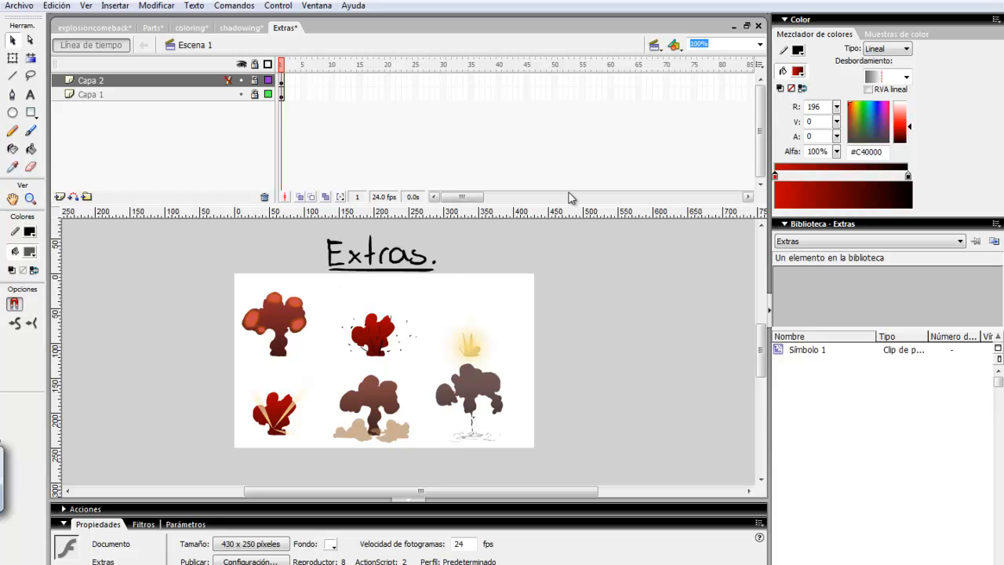
- Inspect the Extras explosions up close at 400% zoom
left_click(759, 44)
left_click(697, 111)
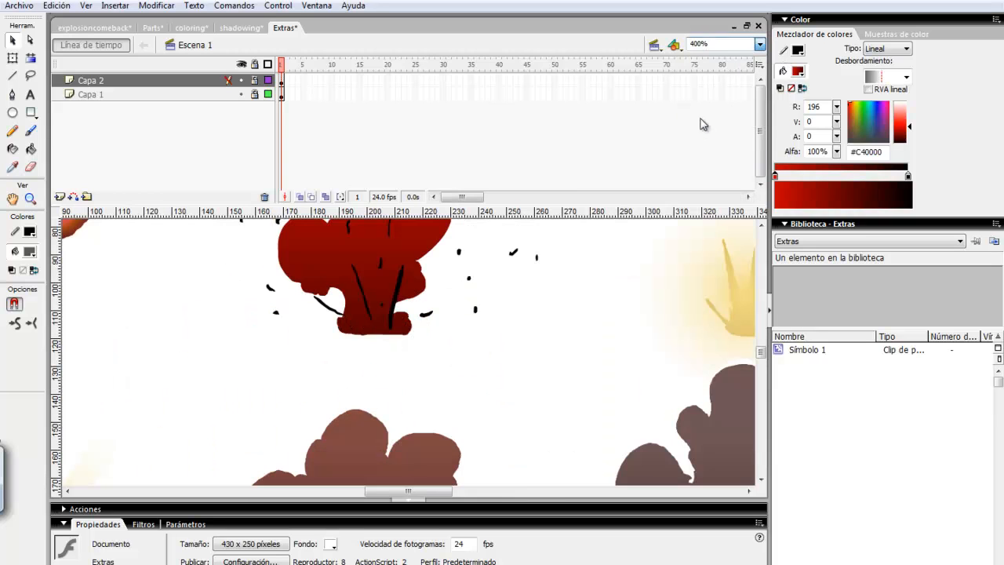
left_click_drag(760, 353, 759, 345)
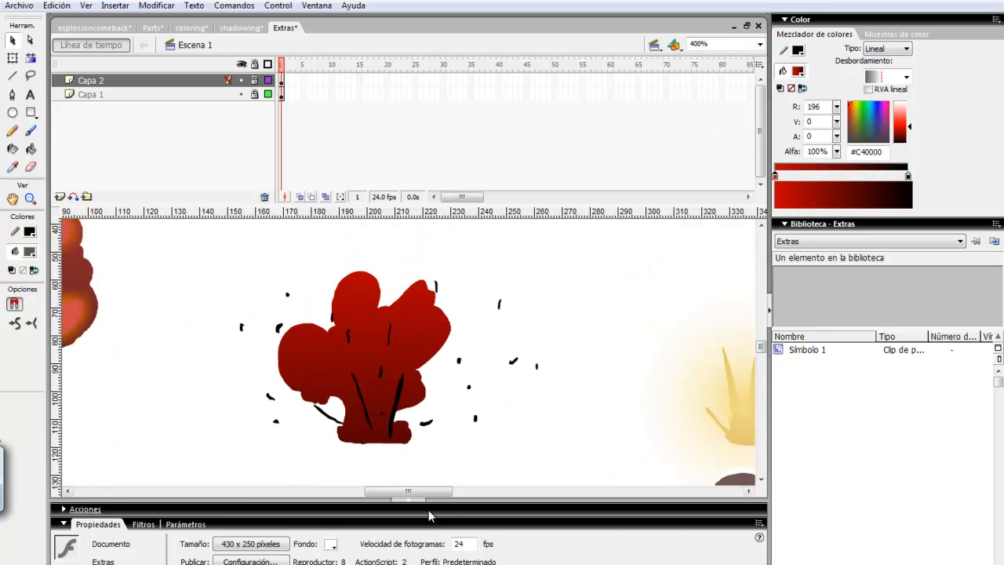
left_click_drag(408, 499, 362, 494)
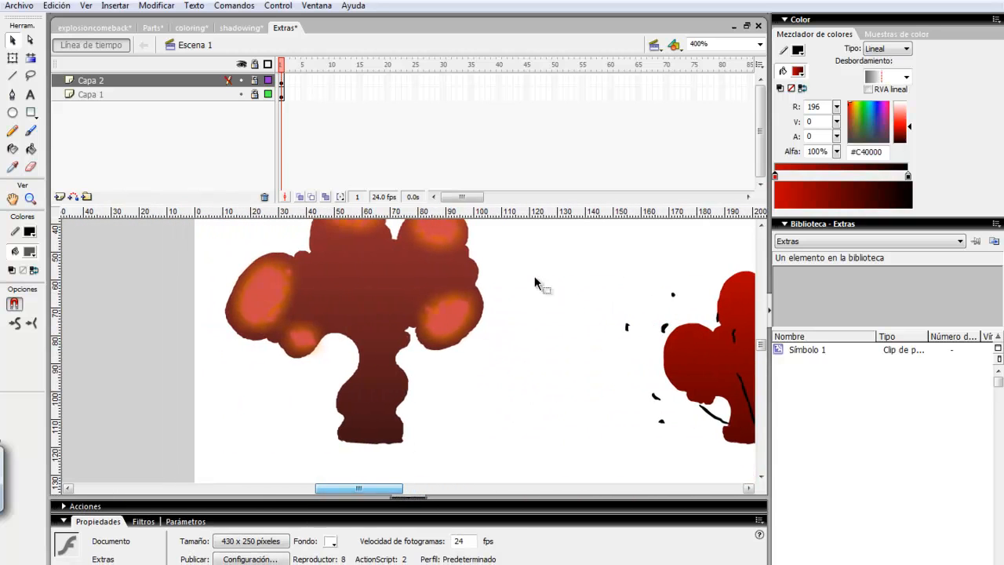
- Scroll across the six explosion variations at 200% zoom, then zoom back to 100%
left_click(759, 44)
left_click(705, 106)
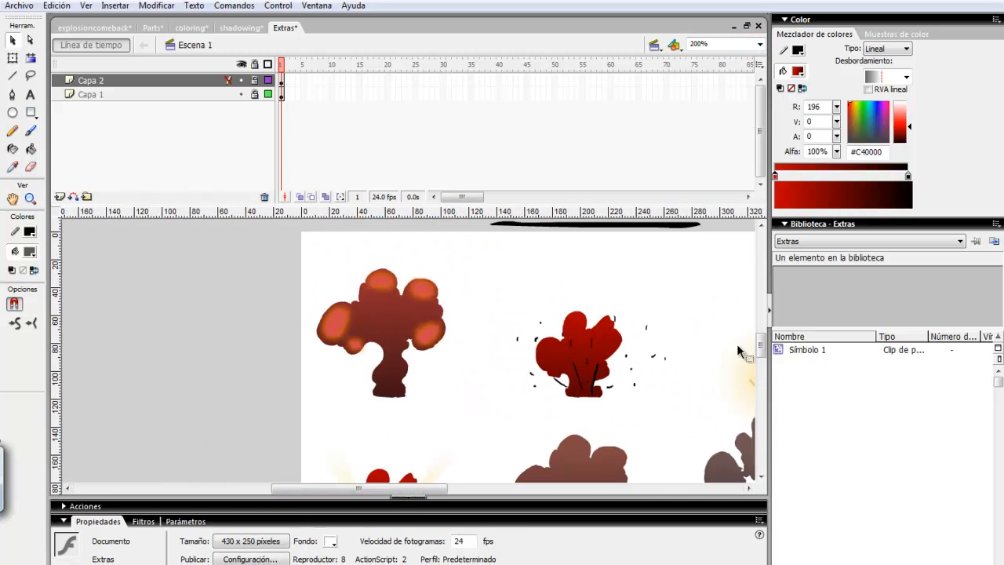
left_click_drag(759, 365, 760, 353)
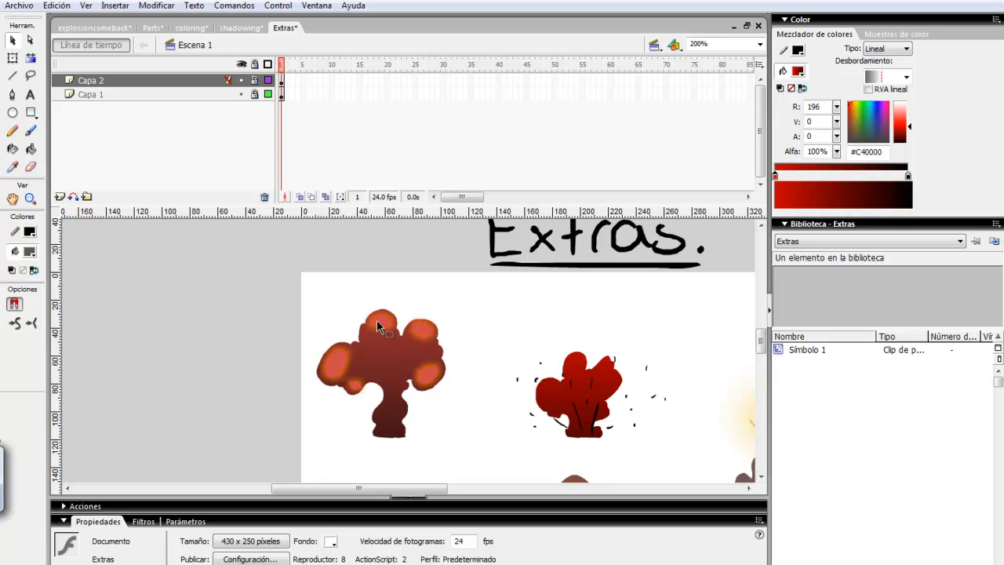
left_click_drag(395, 493, 439, 471)
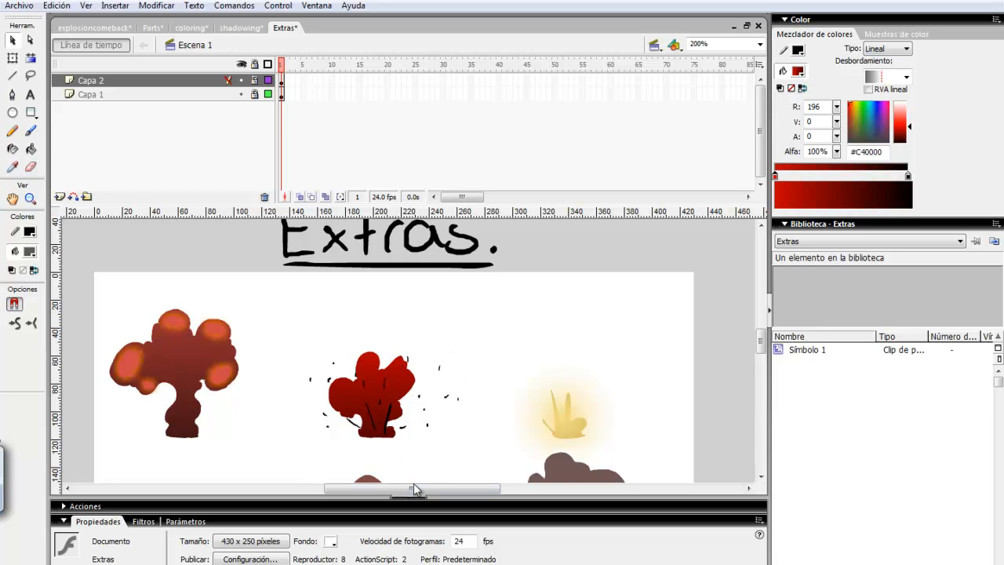
left_click_drag(414, 488, 454, 475)
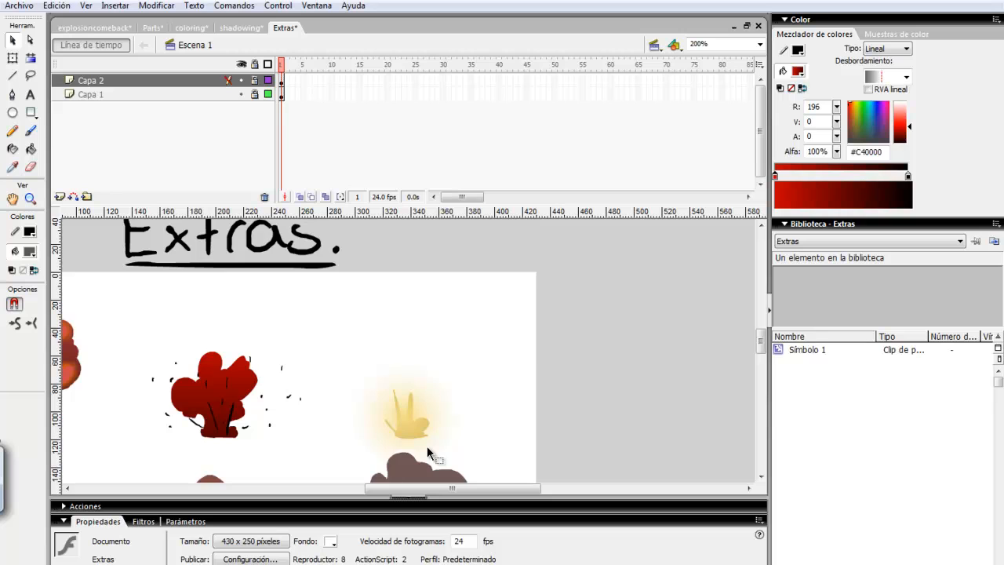
left_click_drag(459, 488, 382, 488)
scroll(765, 345, "down", 5)
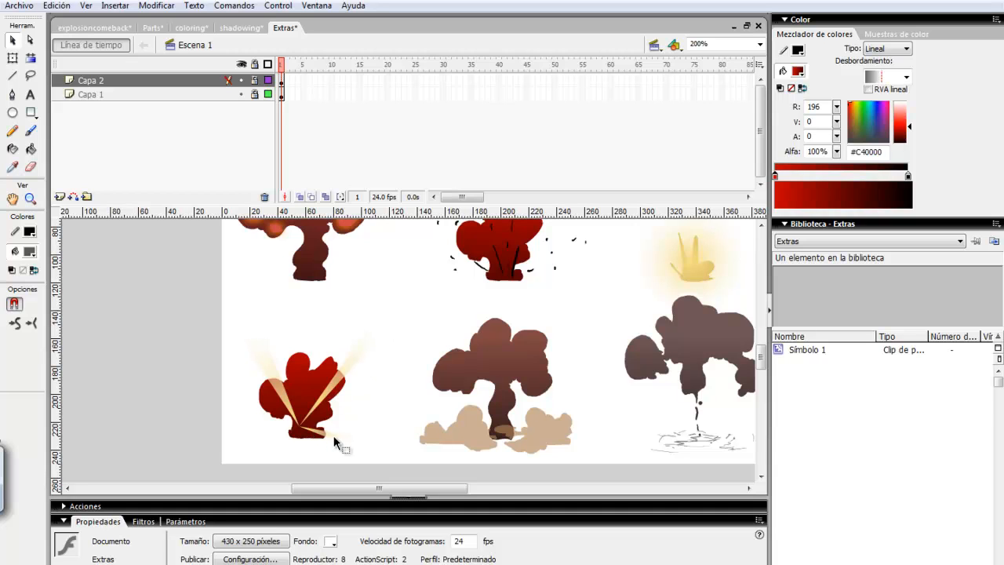
left_click_drag(364, 487, 404, 488)
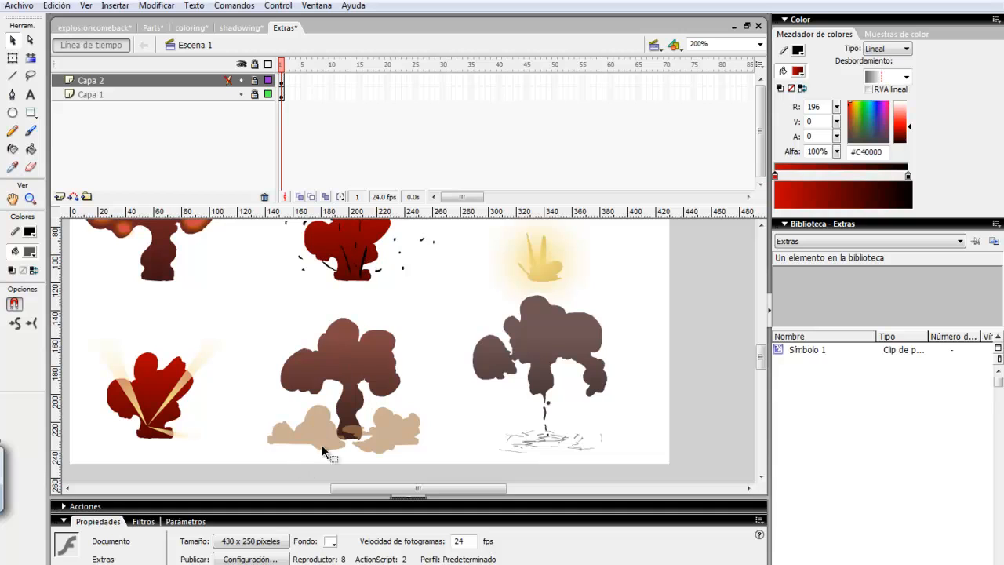
left_click_drag(761, 349, 760, 349)
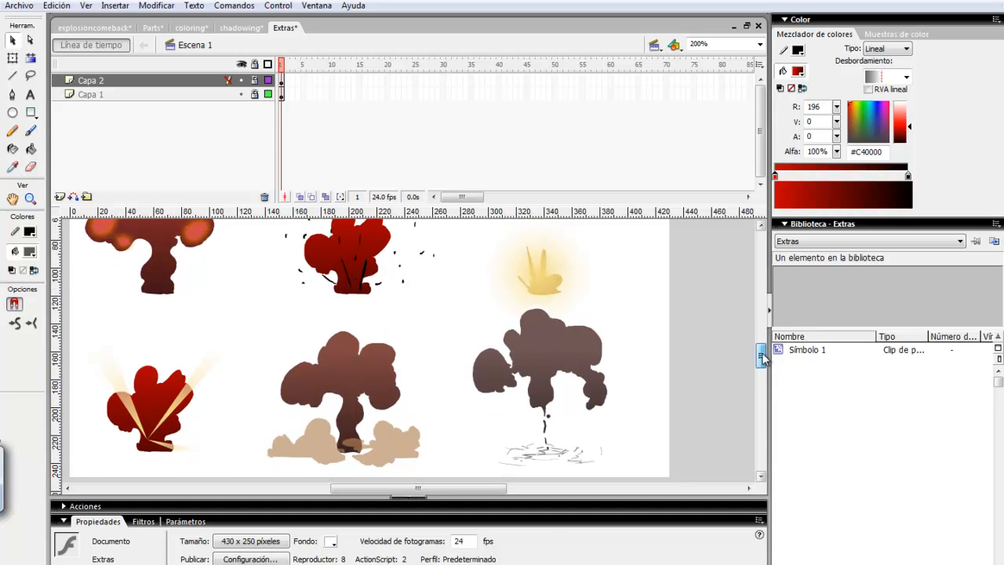
left_click_drag(482, 488, 514, 488)
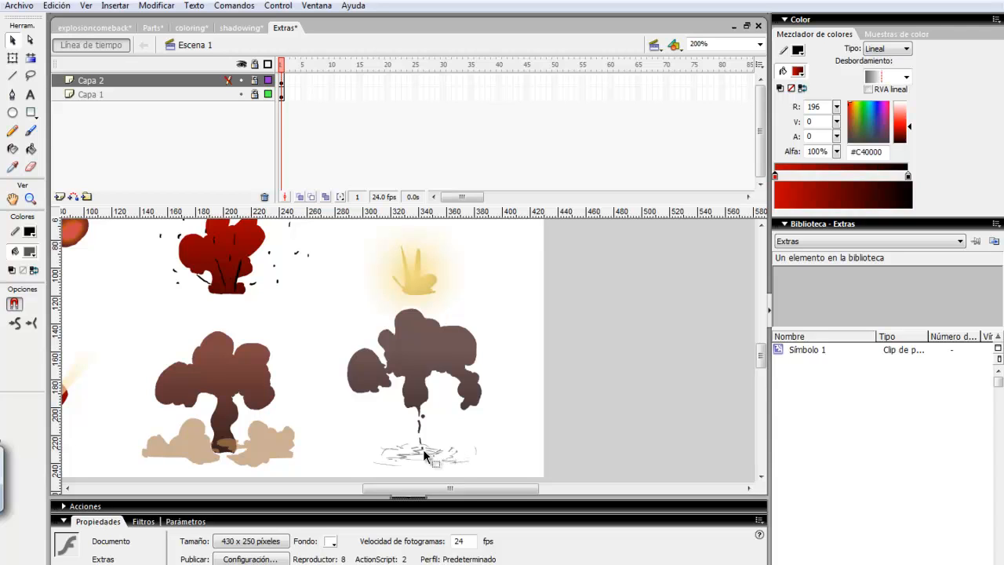
left_click(759, 44)
left_click(721, 98)
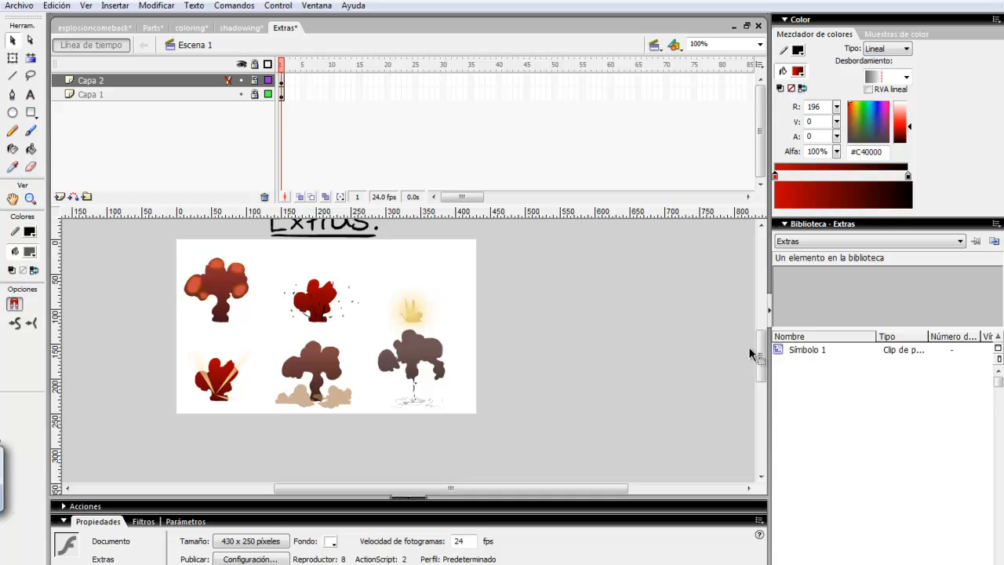
scroll(751, 352, "up", 3)
left_click_drag(510, 488, 482, 489)
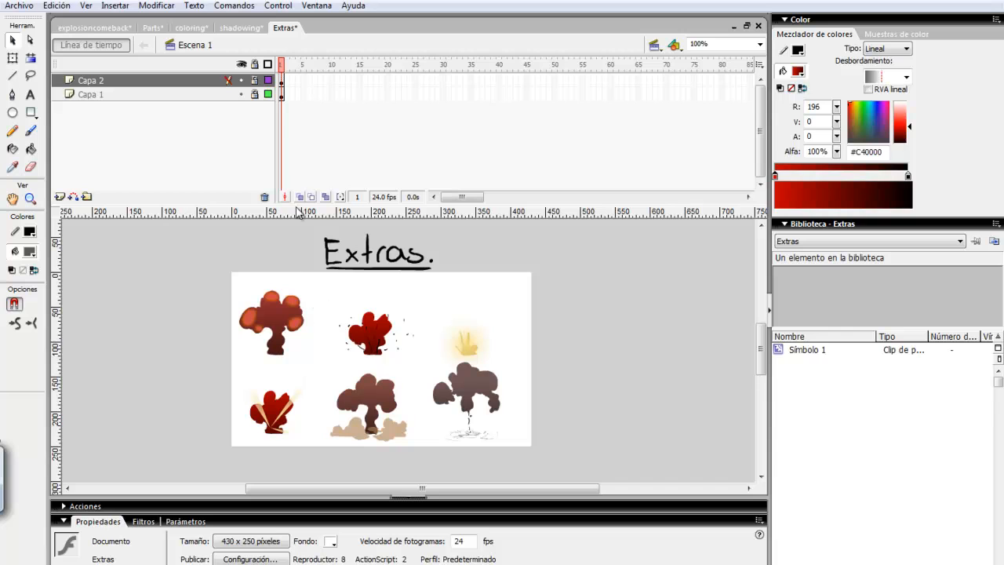
- Switch through the shadowing, coloring and Parts files to the explosioncomeback document
left_click(238, 28)
left_click(181, 29)
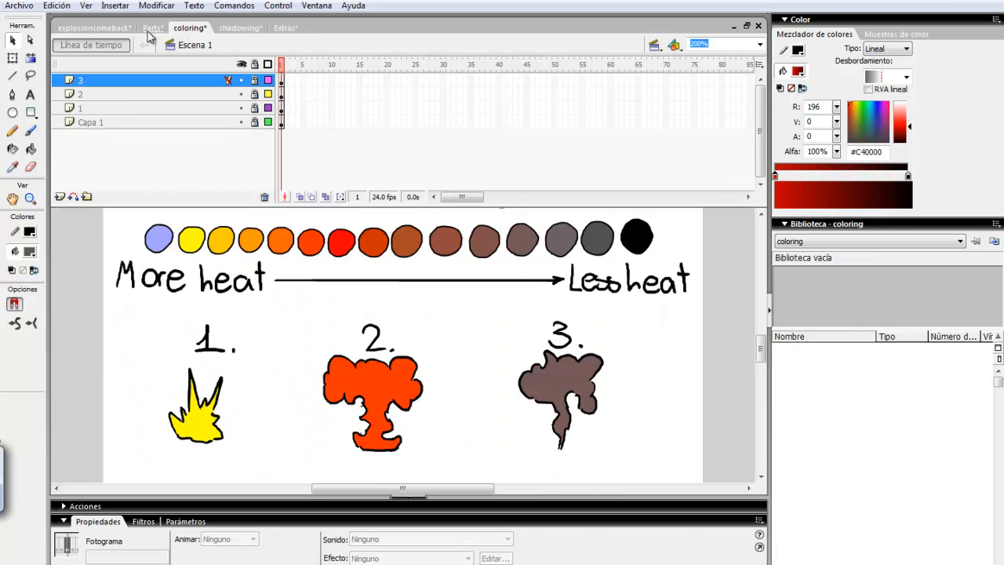
left_click(152, 28)
left_click(116, 33)
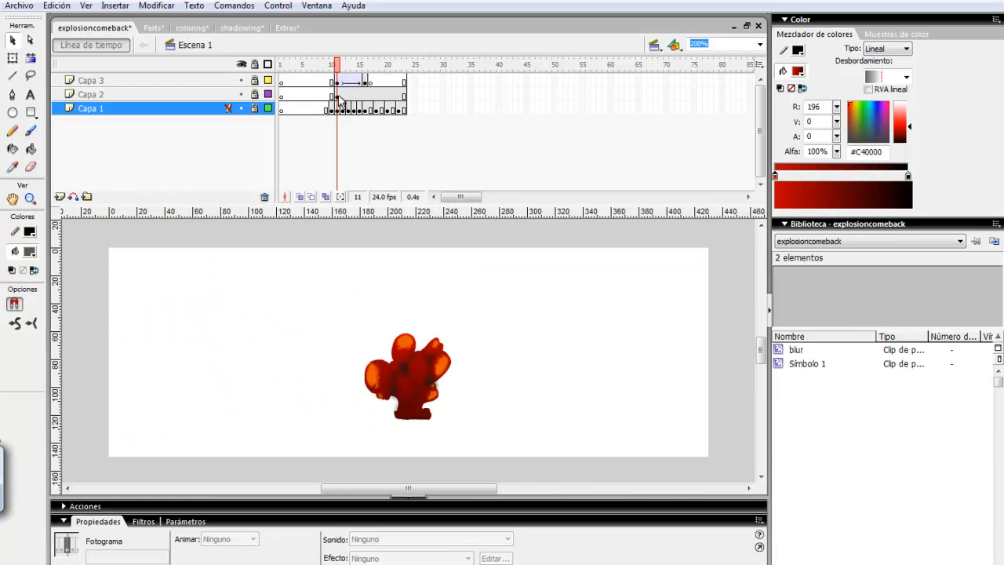
- At 100% zoom and frame 13, hide Capa 2 and Capa 3, then test the movie
left_click(760, 45)
left_click(728, 98)
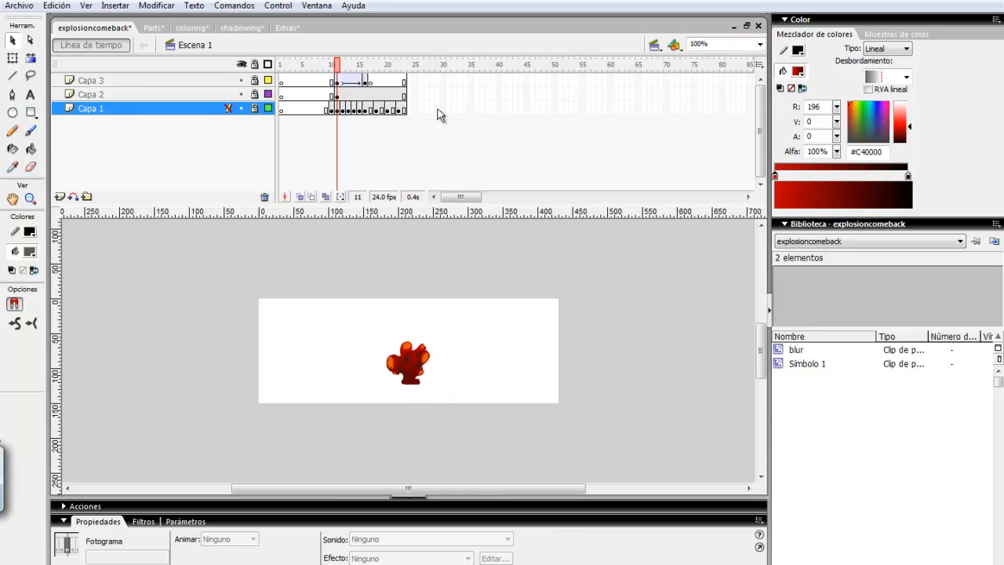
mouse_move(337, 64)
left_mouse_down()
mouse_move(321, 65)
mouse_move(348, 64)
left_mouse_up()
left_click(241, 94)
left_click(241, 80)
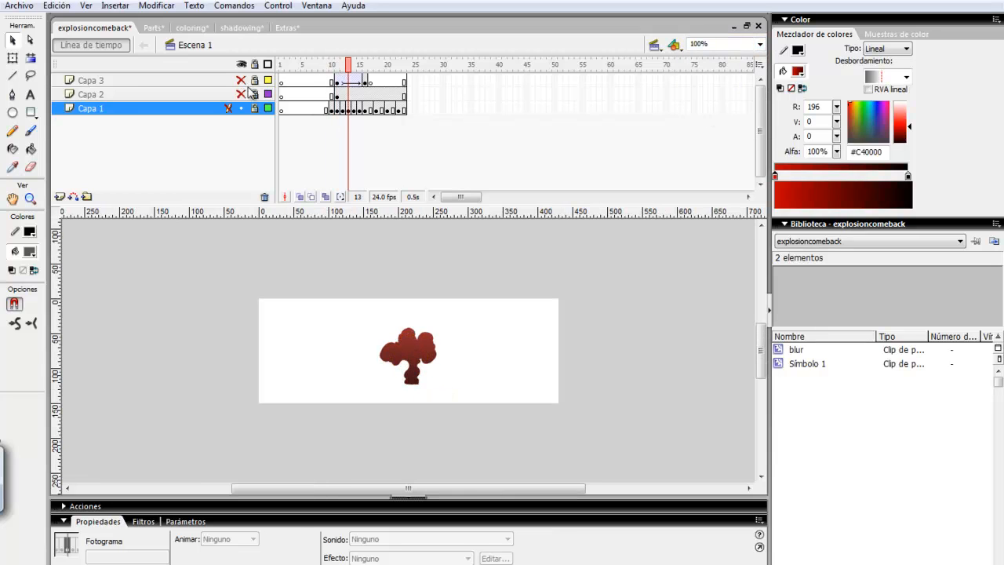
key("ctrl+Return")
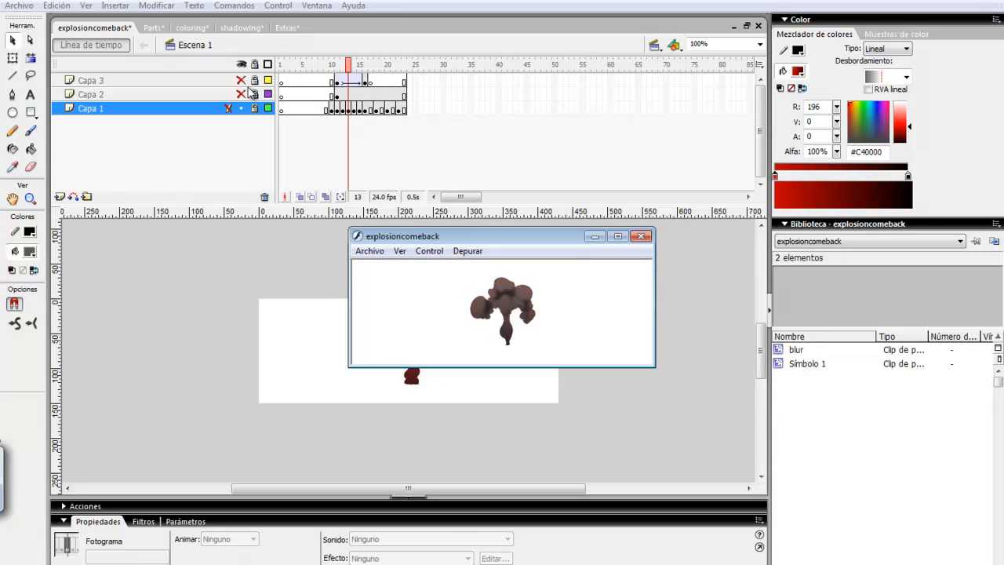
left_click(642, 237)
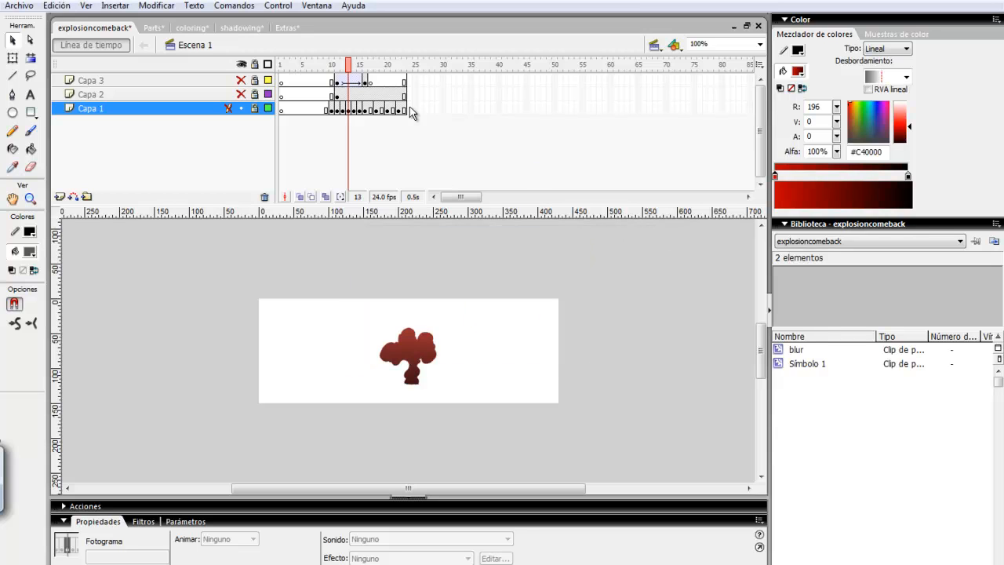
- Browse the Parts, coloring and shadowing files, then return to the Extras document
left_click(151, 29)
left_click(186, 31)
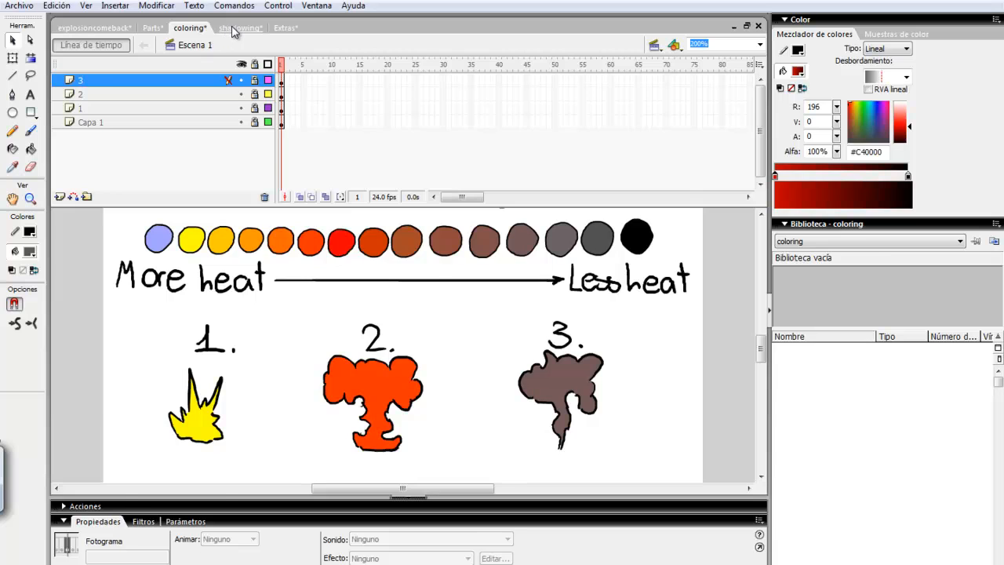
left_click(235, 30)
left_click(160, 29)
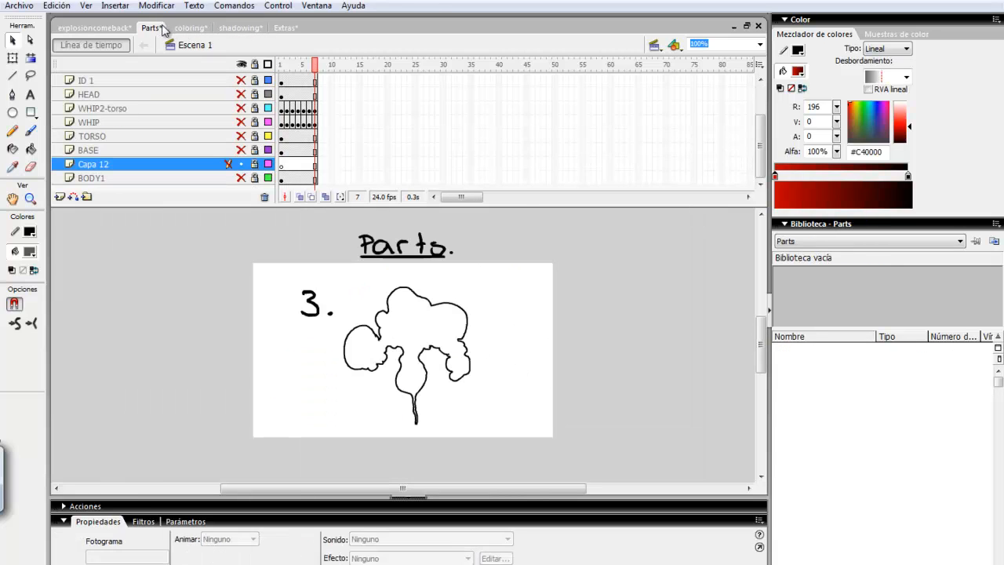
left_click(201, 32)
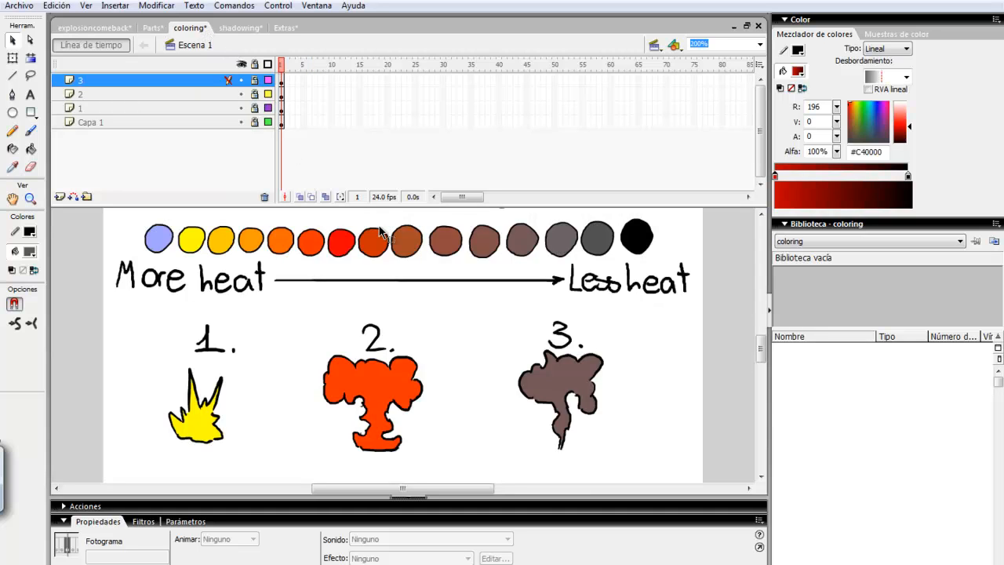
left_click_drag(762, 353, 761, 347)
left_click(240, 28)
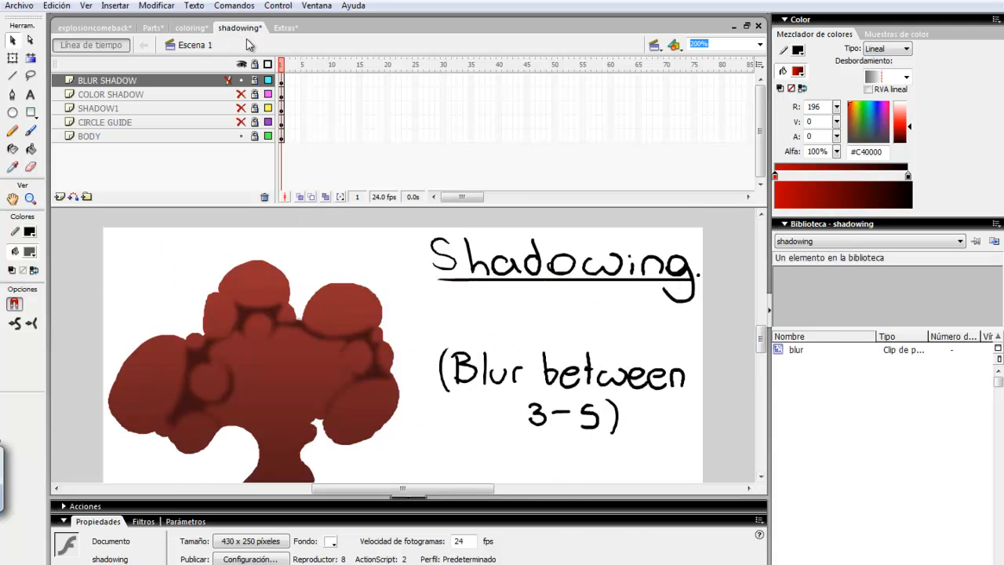
left_click(285, 28)
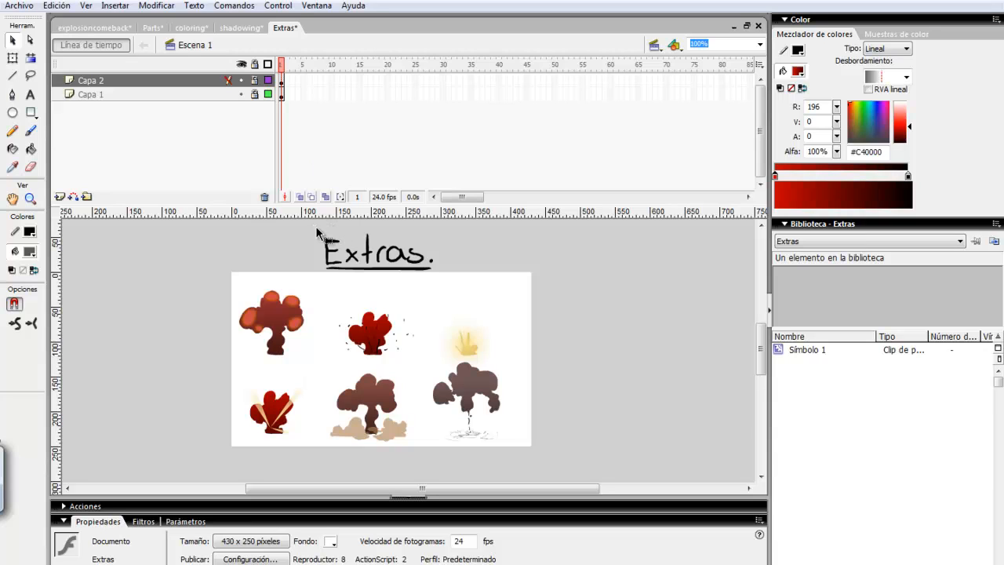
left_click_drag(316, 228, 442, 278)
left_click(239, 30)
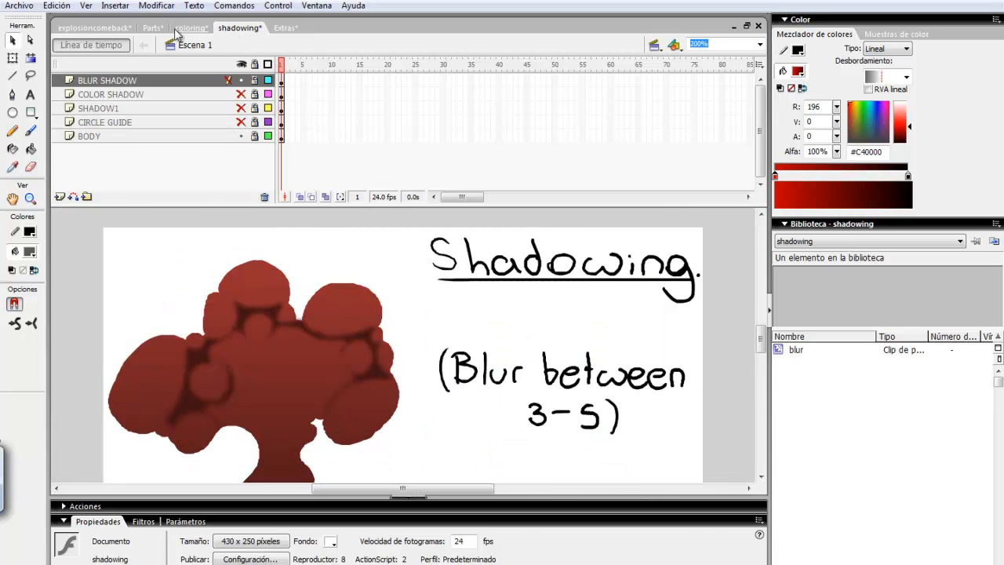
left_click(180, 29)
left_click(153, 29)
left_click(132, 29)
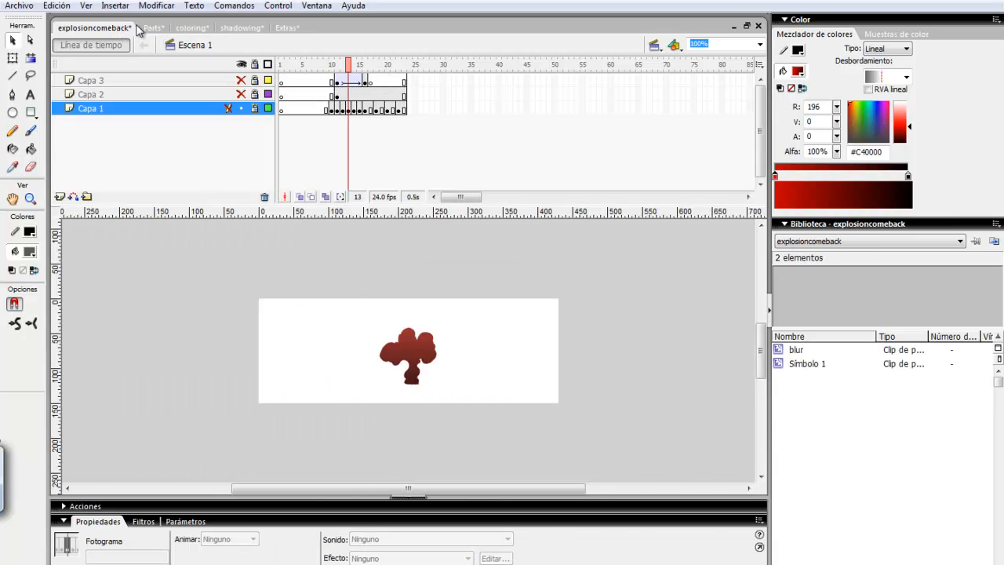
left_click(151, 29)
left_click(189, 29)
left_click(240, 29)
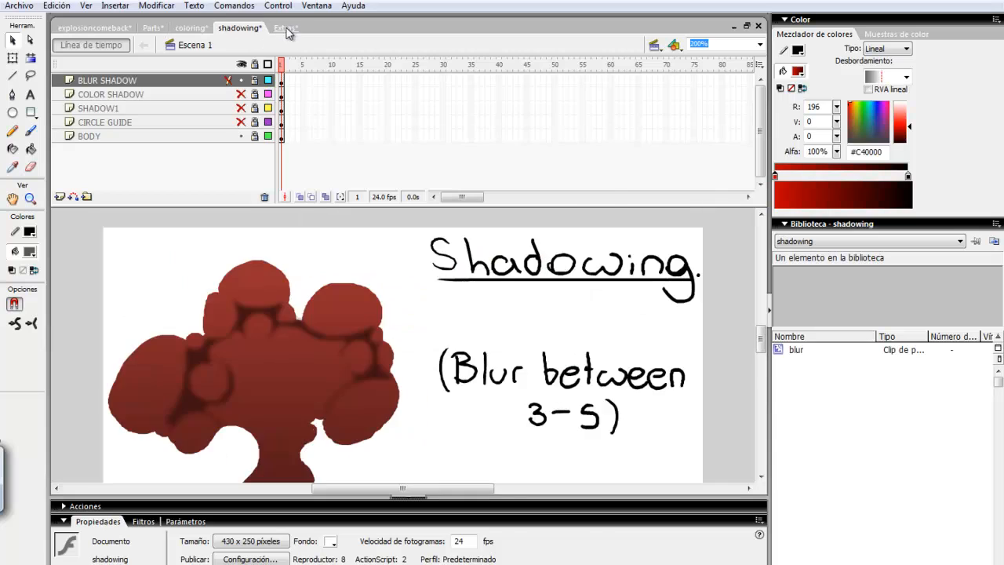
left_click(287, 30)
left_click_drag(301, 227, 454, 277)
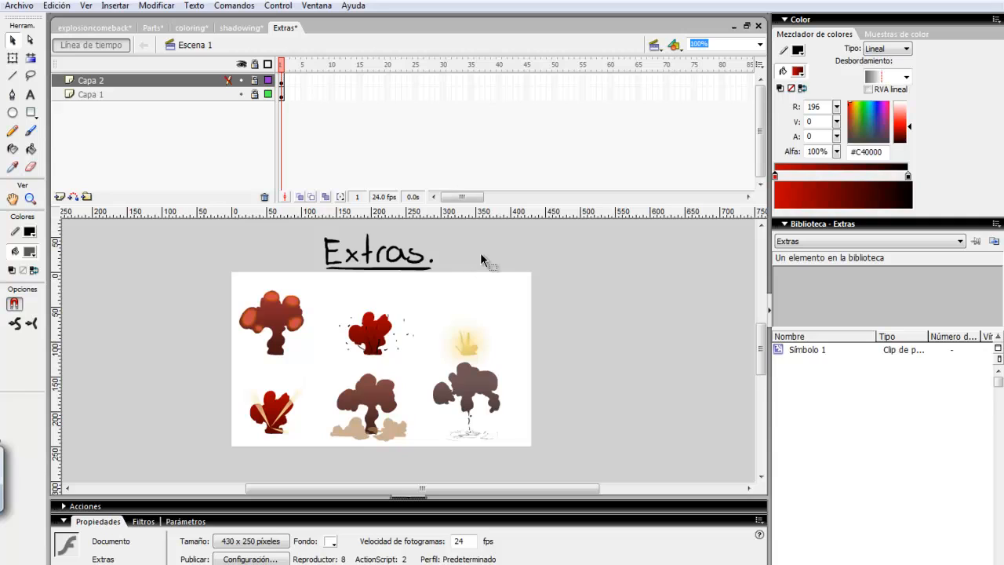